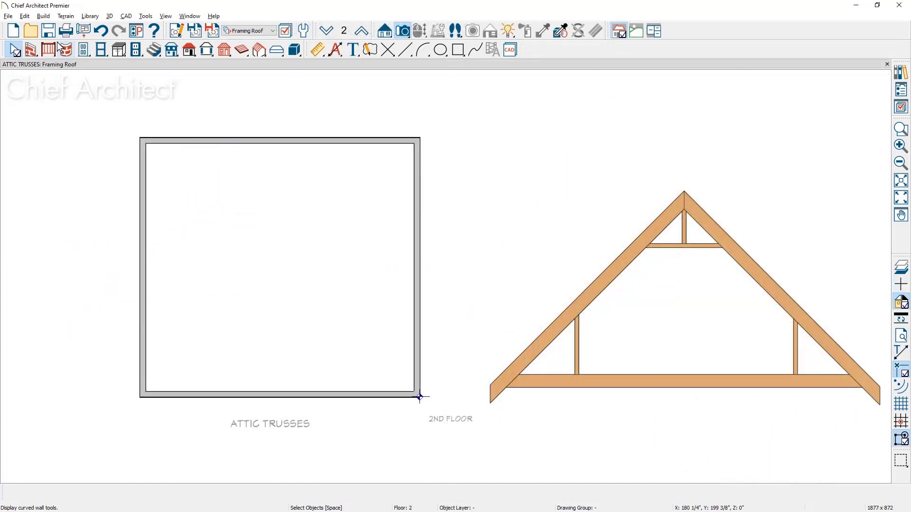
- Auto-build 12/12 truss roof planes without birdsmouth cuts, ignoring the 2nd floor
{"action": "left_click", "coordinate": [44, 17]}
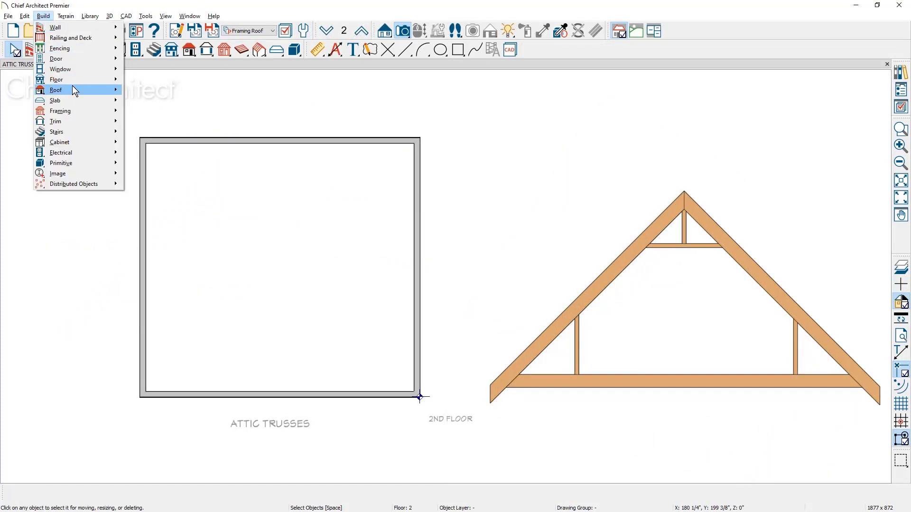
{"action": "mouse_move", "coordinate": [71, 90]}
{"action": "left_click", "coordinate": [185, 91]}
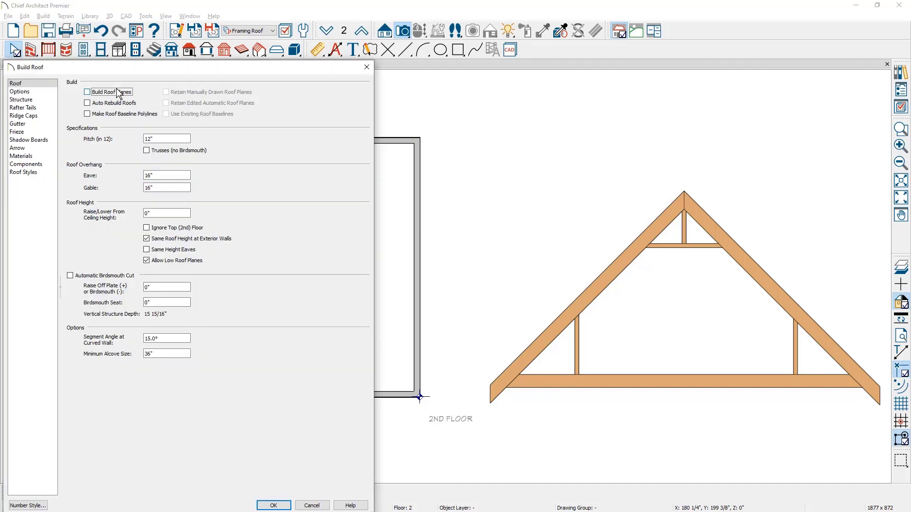
{"action": "left_click", "coordinate": [100, 92]}
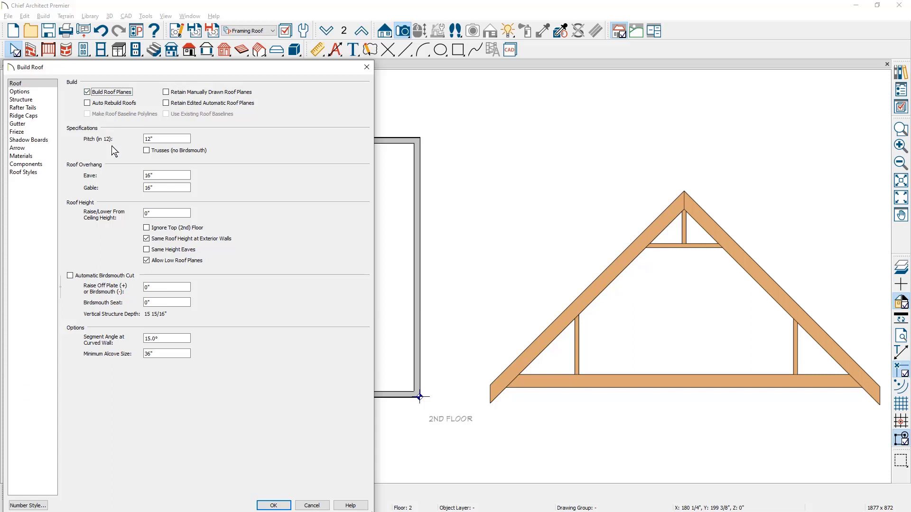
{"action": "left_click", "coordinate": [147, 151]}
{"action": "left_click", "coordinate": [146, 228]}
{"action": "left_click", "coordinate": [258, 507]}
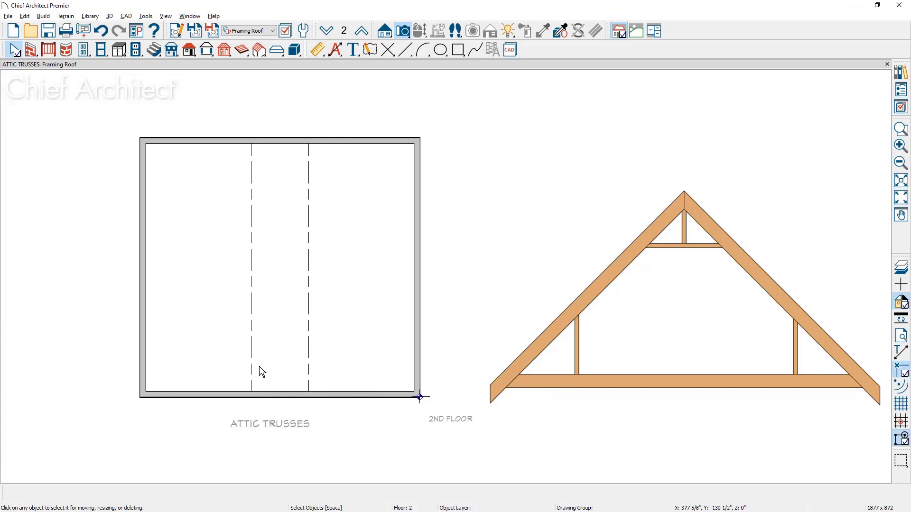
- Move both 1st-floor roof planes to the floor above, then return to the 2nd floor
{"action": "left_click", "coordinate": [329, 35]}
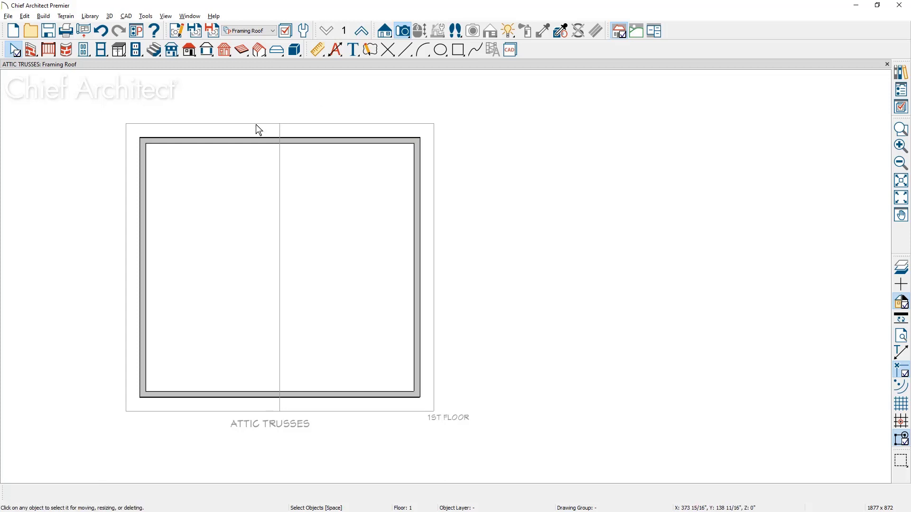
{"action": "left_click", "coordinate": [275, 129]}
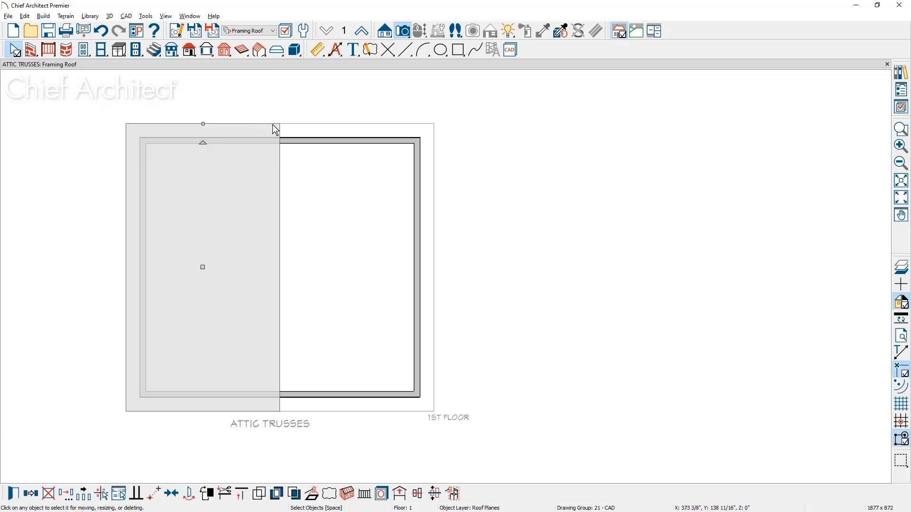
{"action": "left_click", "coordinate": [317, 125], "text": "shift"}
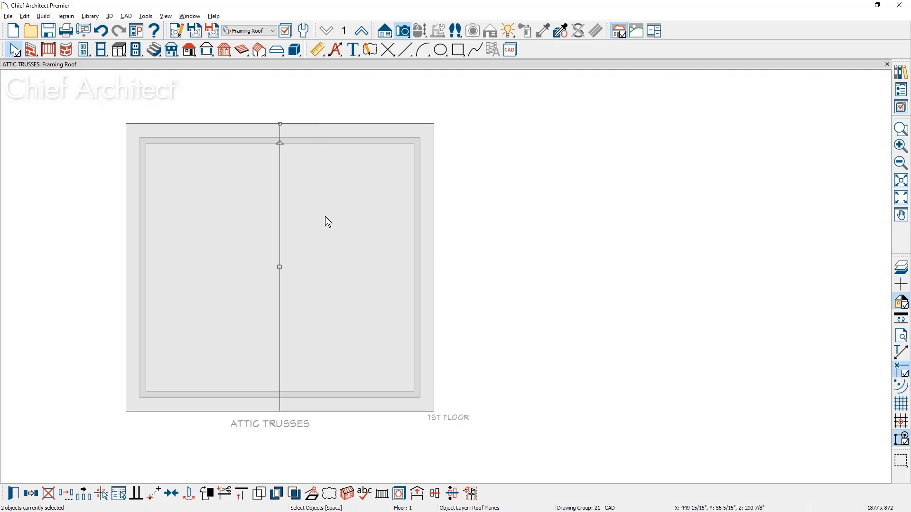
{"action": "left_click", "coordinate": [421, 496]}
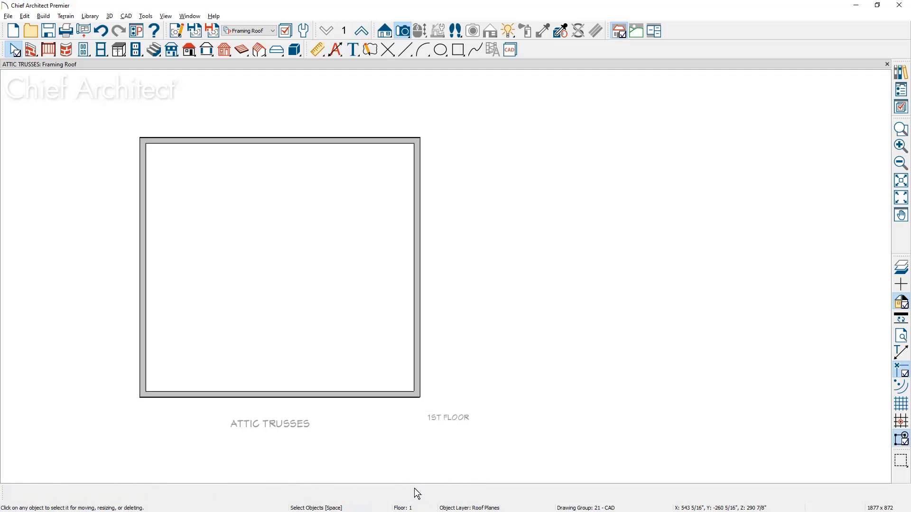
{"action": "left_click", "coordinate": [363, 32]}
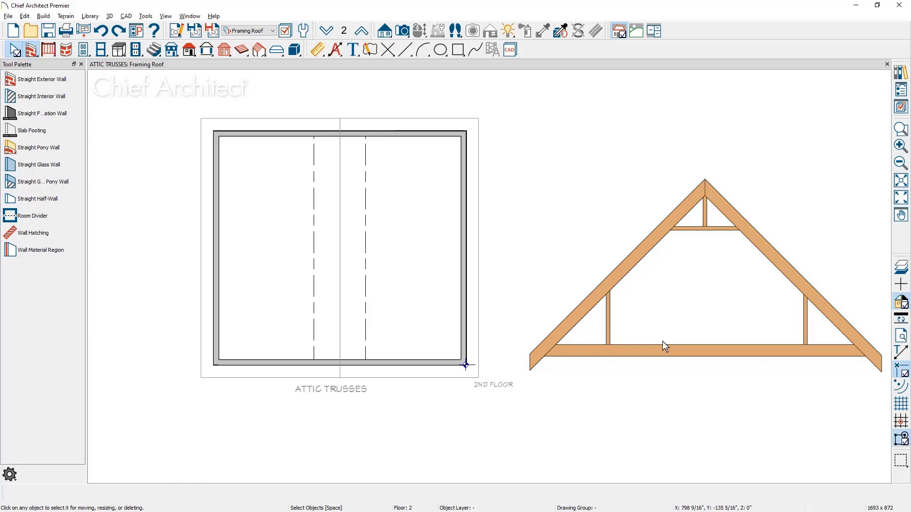
- Change the room's Fir Framing floor structure layer thickness to 11 1/4"
{"action": "double_click", "coordinate": [427, 319]}
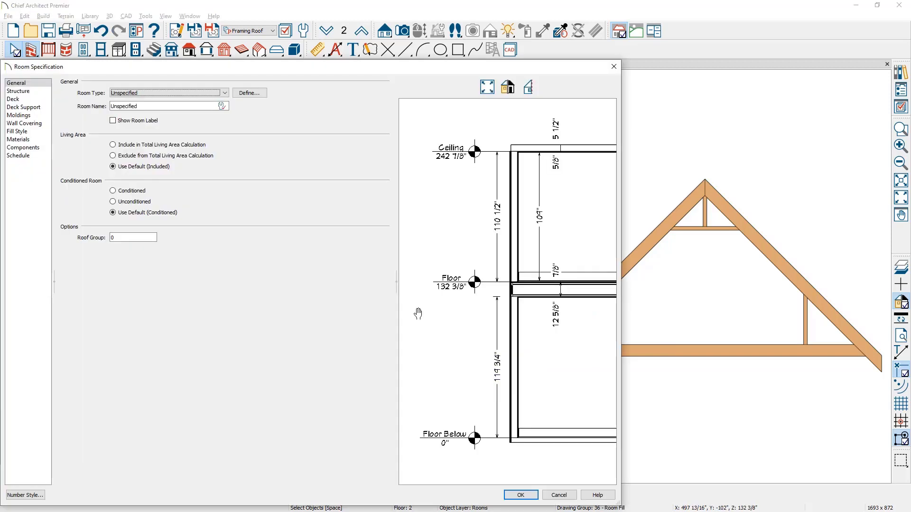
{"action": "left_click", "coordinate": [19, 91]}
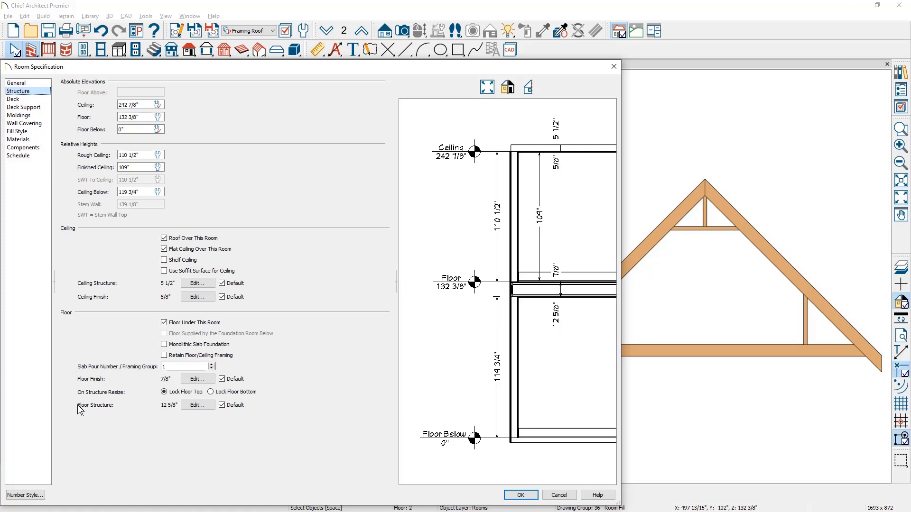
{"action": "left_click", "coordinate": [198, 405]}
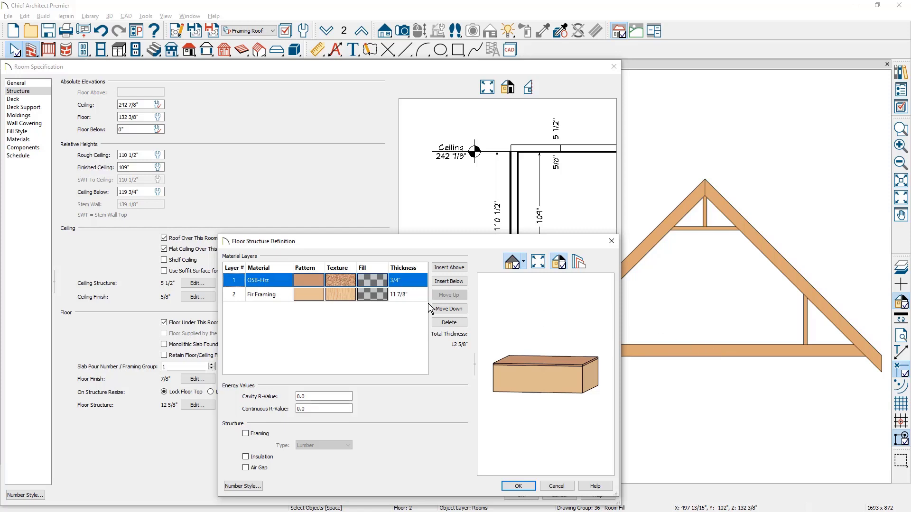
{"action": "left_click", "coordinate": [414, 298]}
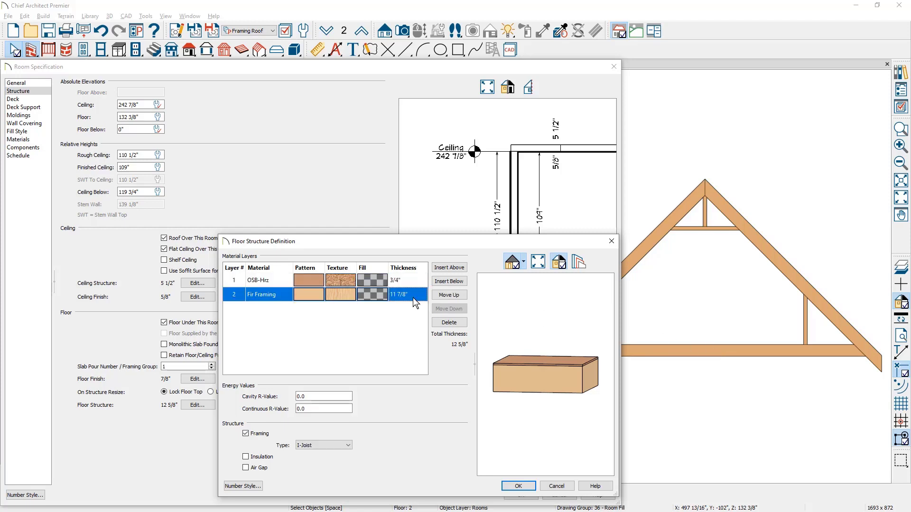
{"action": "left_click", "coordinate": [402, 295]}
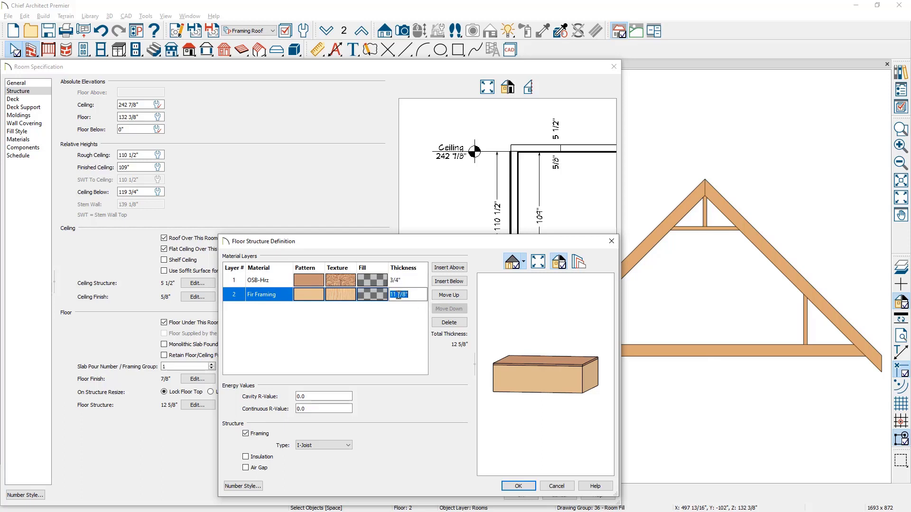
{"action": "left_click", "coordinate": [414, 294]}
{"action": "key", "text": "shift+Left"}
{"action": "key", "text": "shift+Left"}
{"action": "key", "text": "shift+Left"}
{"action": "key", "text": "shift+Left"}
{"action": "type", "text": "1/4"}
{"action": "key", "text": "Left"}
{"action": "key", "text": "Left"}
{"action": "key", "text": "Left"}
- Delete the OSB-Hrz layer from the floor structure and confirm
{"action": "left_click", "coordinate": [411, 279]}
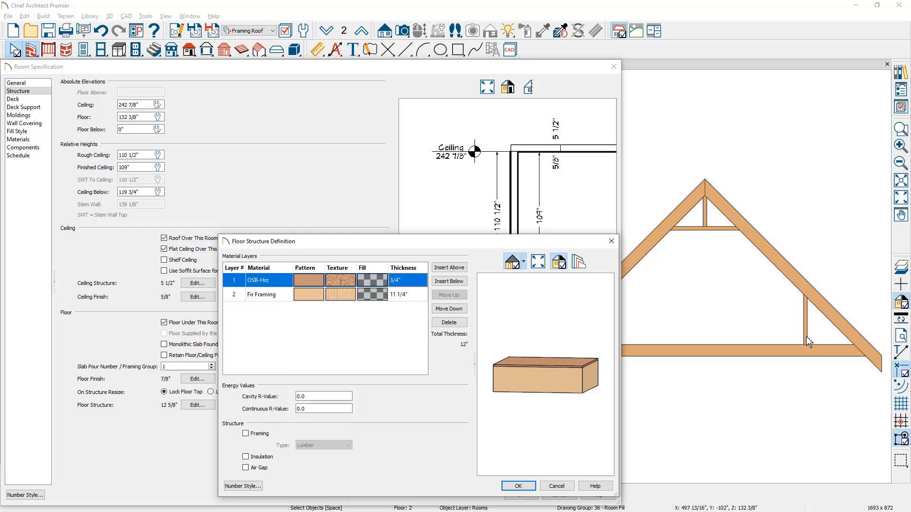
{"action": "left_click", "coordinate": [463, 324]}
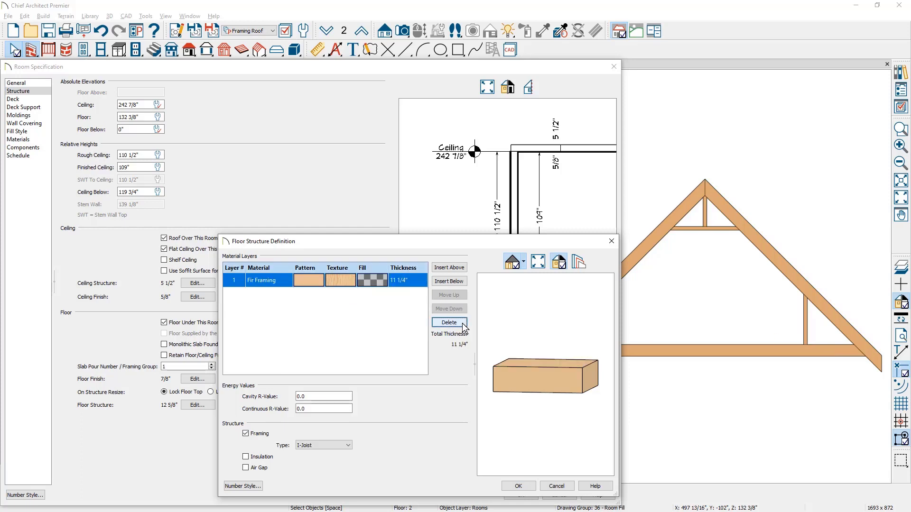
{"action": "left_click", "coordinate": [518, 486]}
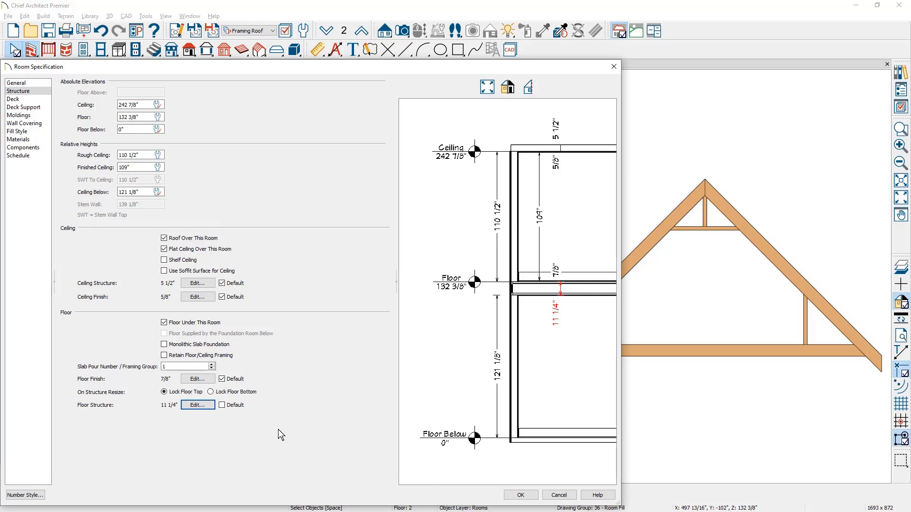
- Add a .75" Plywood layer beneath the 7/8" ash hardwood in the floor finish
{"action": "left_click", "coordinate": [197, 379]}
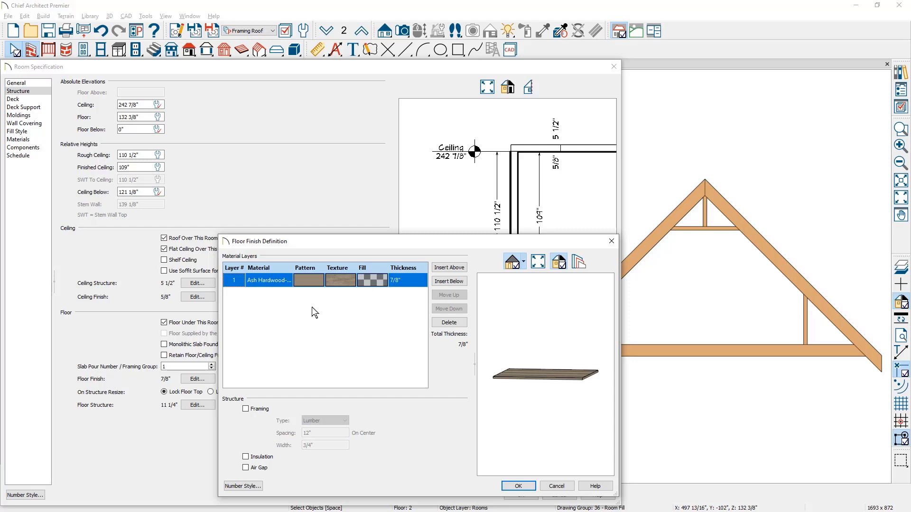
{"action": "left_click", "coordinate": [448, 268]}
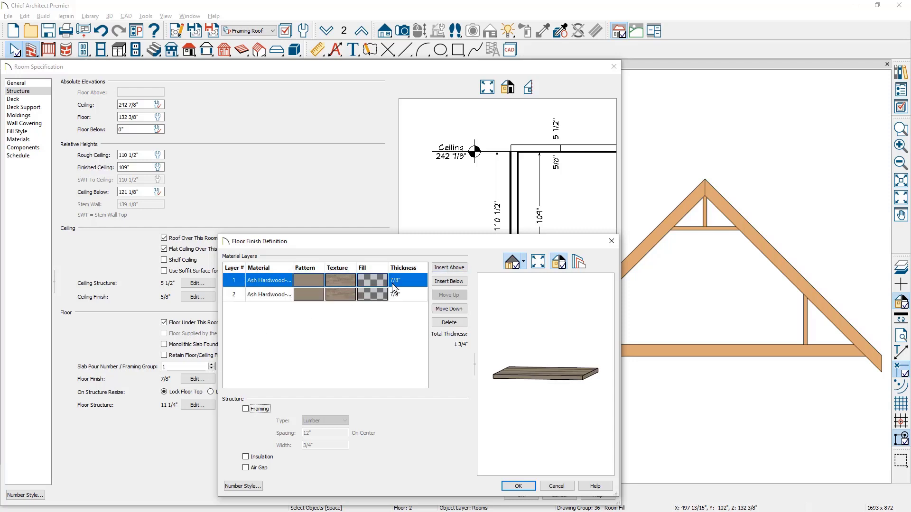
{"action": "left_click", "coordinate": [397, 280]}
{"action": "type", "text": ".75"}
{"action": "left_click", "coordinate": [323, 280]}
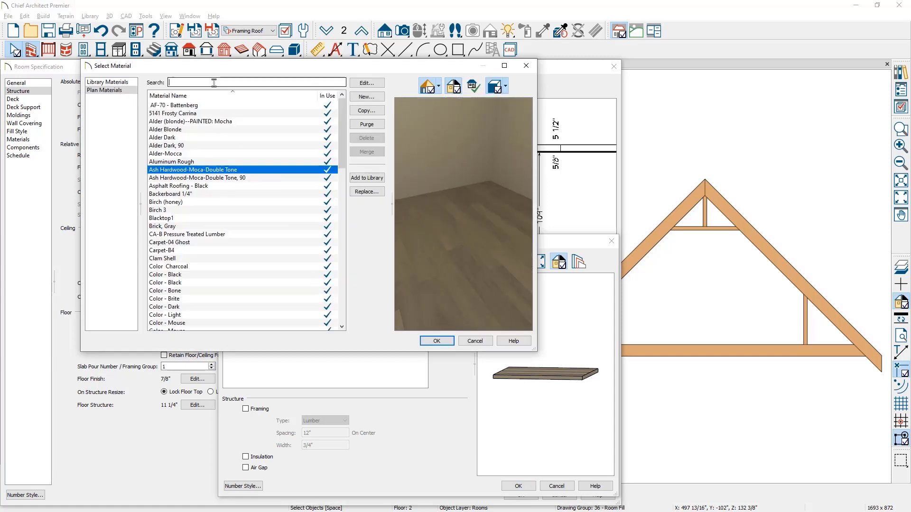
{"action": "type", "text": "ply"}
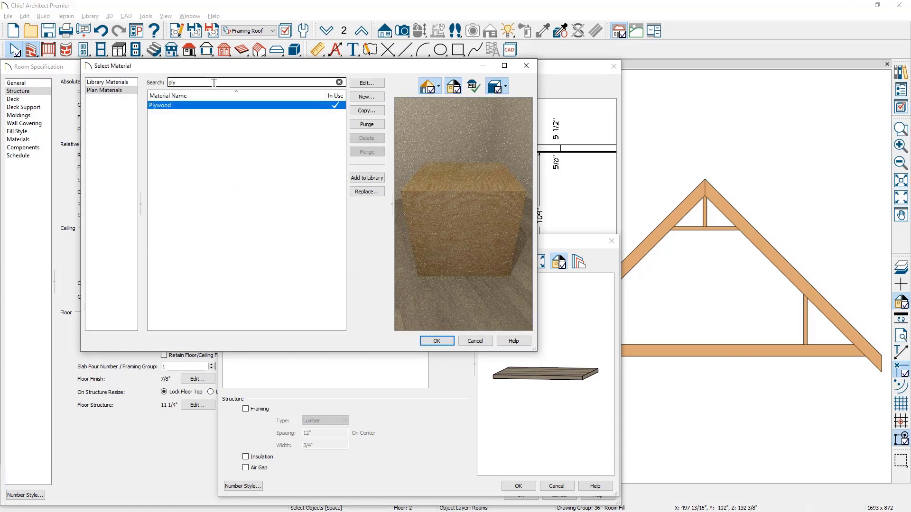
{"action": "left_click", "coordinate": [438, 341]}
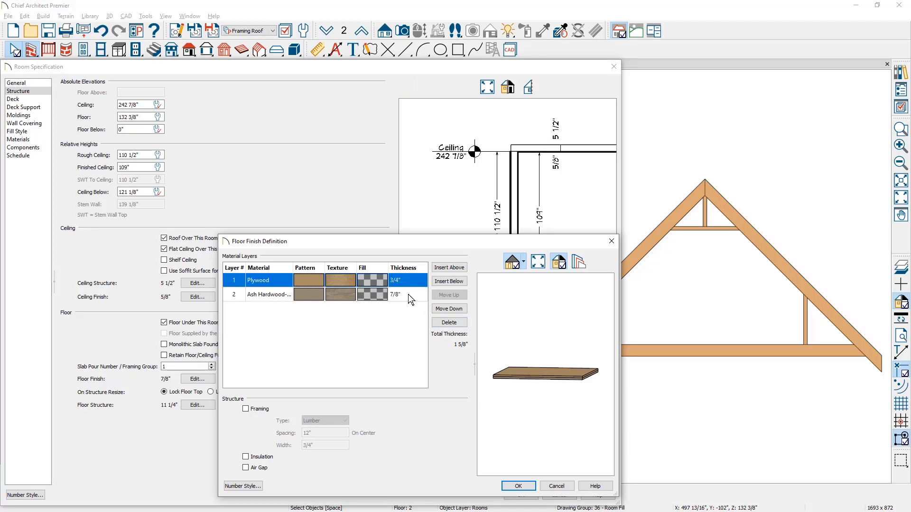
{"action": "left_click", "coordinate": [446, 310]}
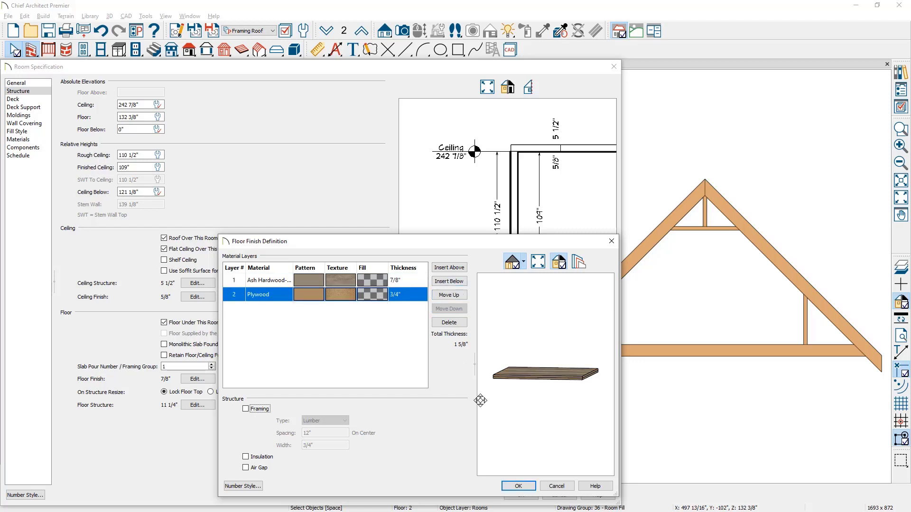
{"action": "left_click", "coordinate": [519, 486]}
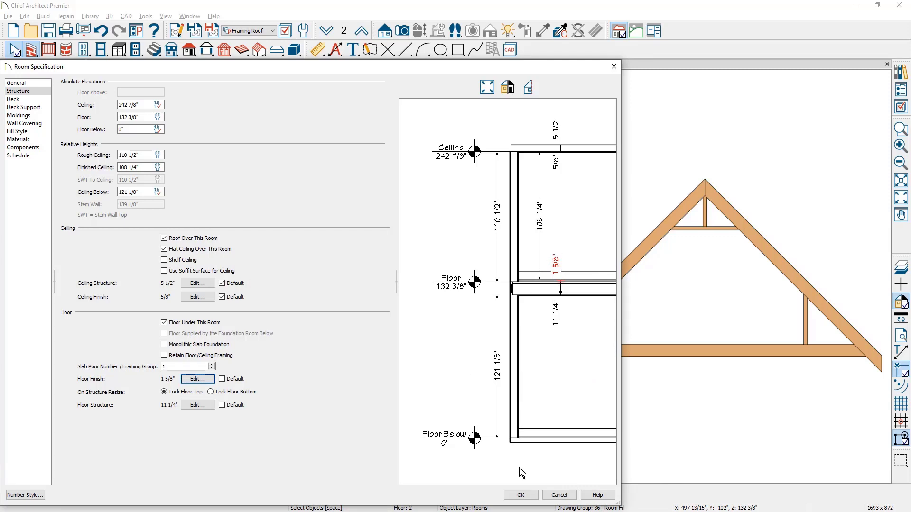
- Draw two full-length interior knee walls down the left and right sides of the room
{"action": "left_click", "coordinate": [520, 494]}
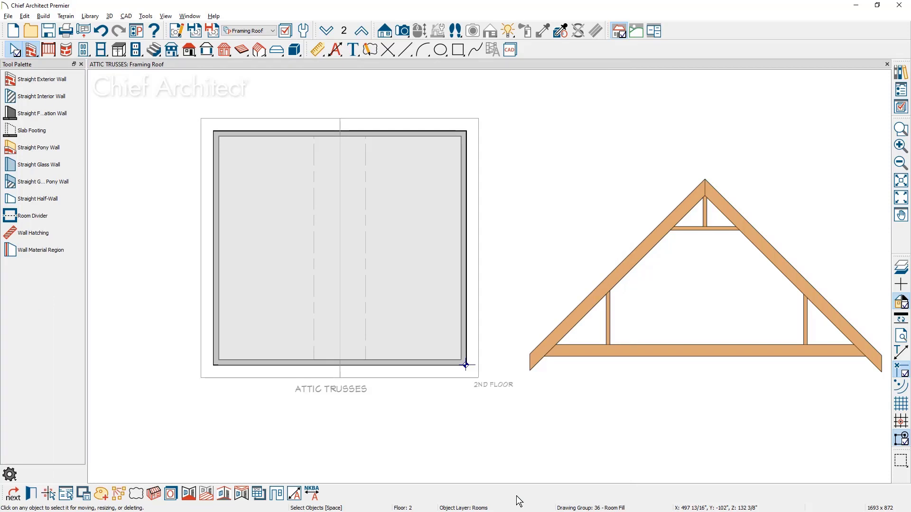
{"action": "key", "text": "Escape"}
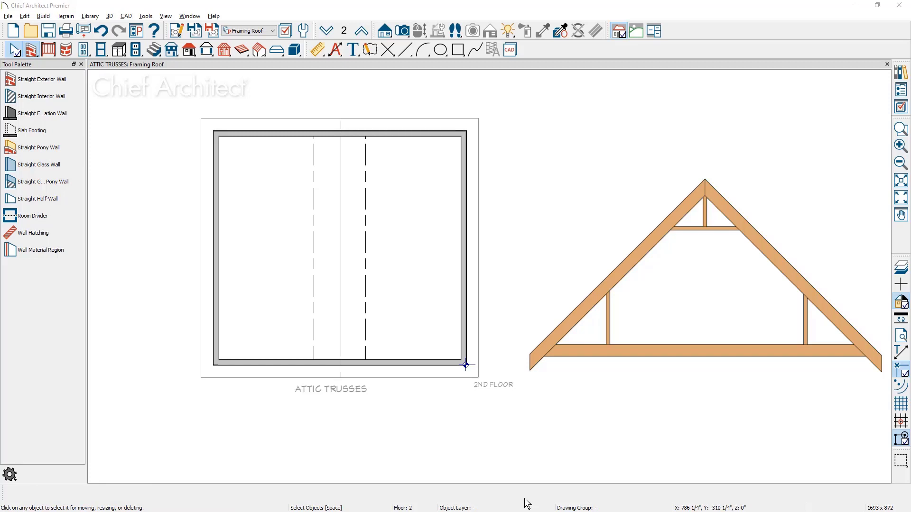
{"action": "left_click", "coordinate": [64, 96]}
{"action": "left_click_drag", "start_coordinate": [255, 131], "coordinate": [262, 361]}
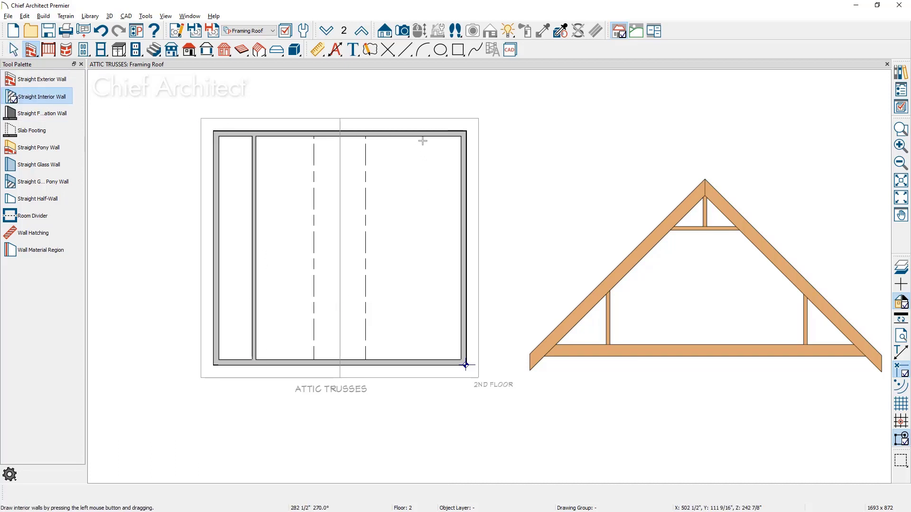
{"action": "left_click_drag", "start_coordinate": [426, 133], "coordinate": [427, 359]}
{"action": "key", "text": "space"}
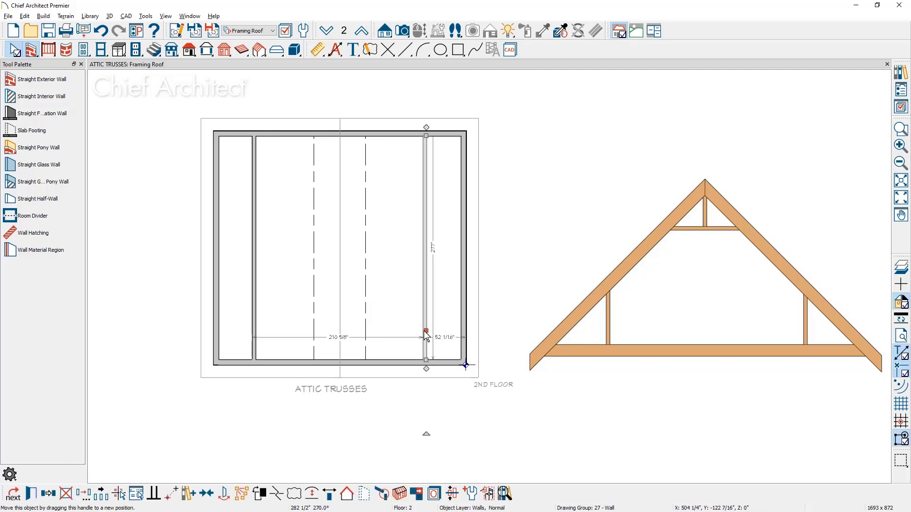
- Position the right and left interior walls 60" in from their side walls
{"action": "left_click", "coordinate": [441, 337]}
{"action": "type", "text": "60"}
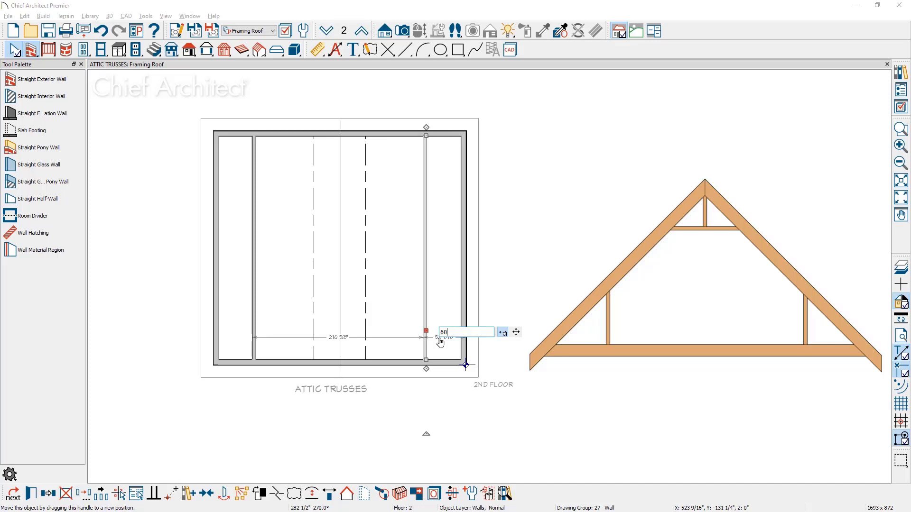
{"action": "key", "text": "Return"}
{"action": "left_click", "coordinate": [253, 292]}
{"action": "left_click", "coordinate": [233, 300]}
{"action": "type", "text": "60"}
{"action": "key", "text": "Return"}
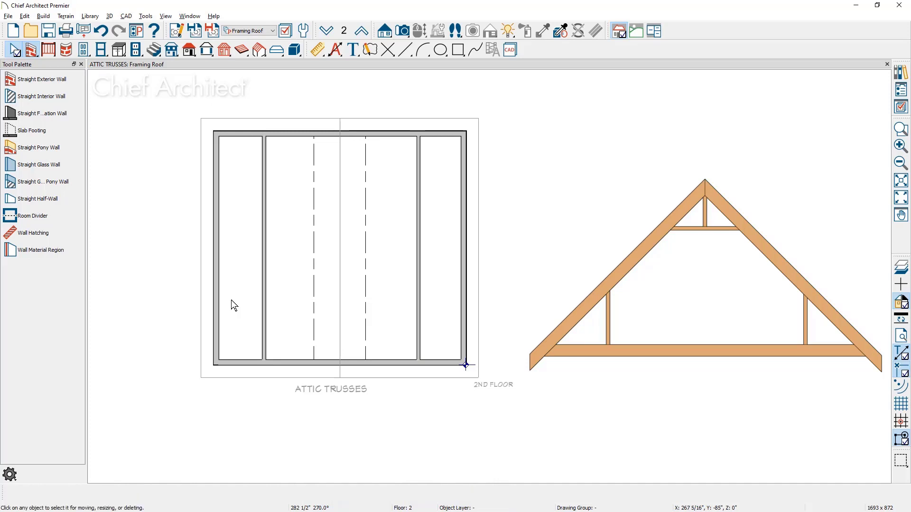
- Set the room type of both narrow side rooms to Attic
{"action": "left_click", "coordinate": [232, 301]}
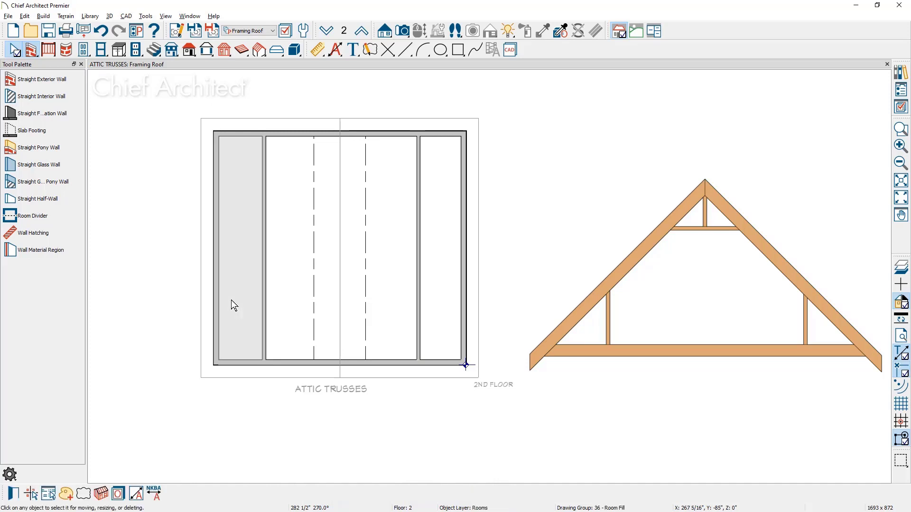
{"action": "left_click", "coordinate": [432, 311]}
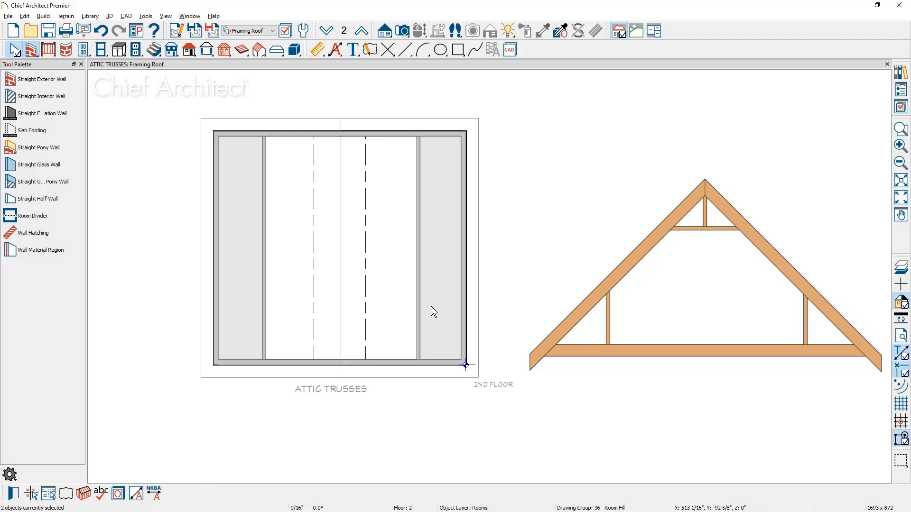
{"action": "left_click", "coordinate": [20, 495]}
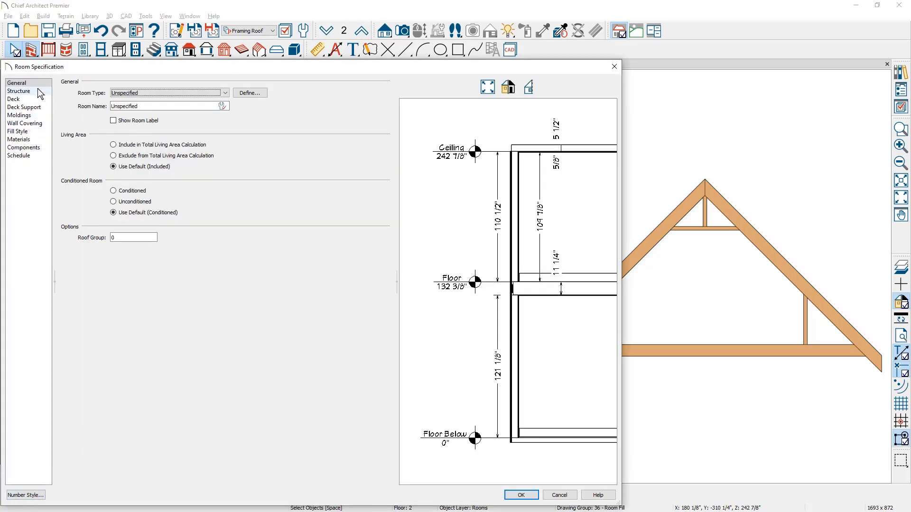
{"action": "left_click", "coordinate": [152, 94]}
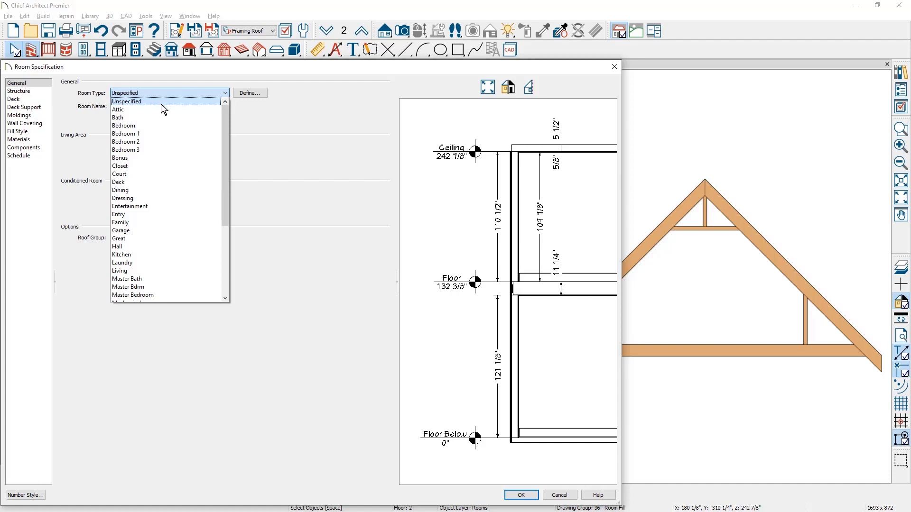
{"action": "left_click", "coordinate": [164, 110]}
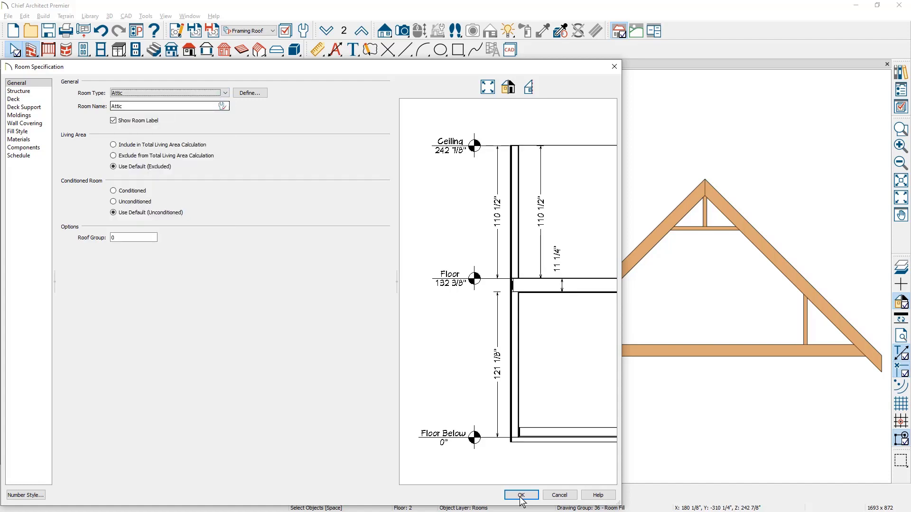
{"action": "left_click", "coordinate": [42, 93]}
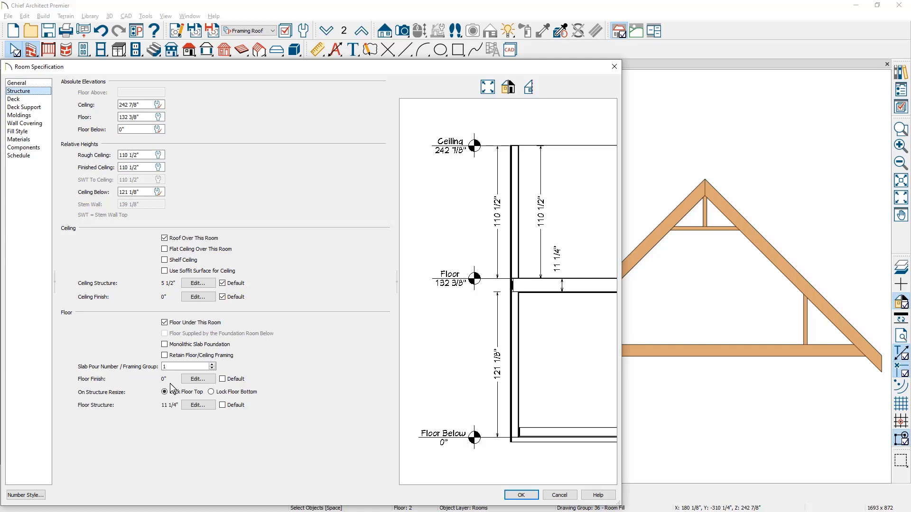
{"action": "left_click", "coordinate": [529, 494]}
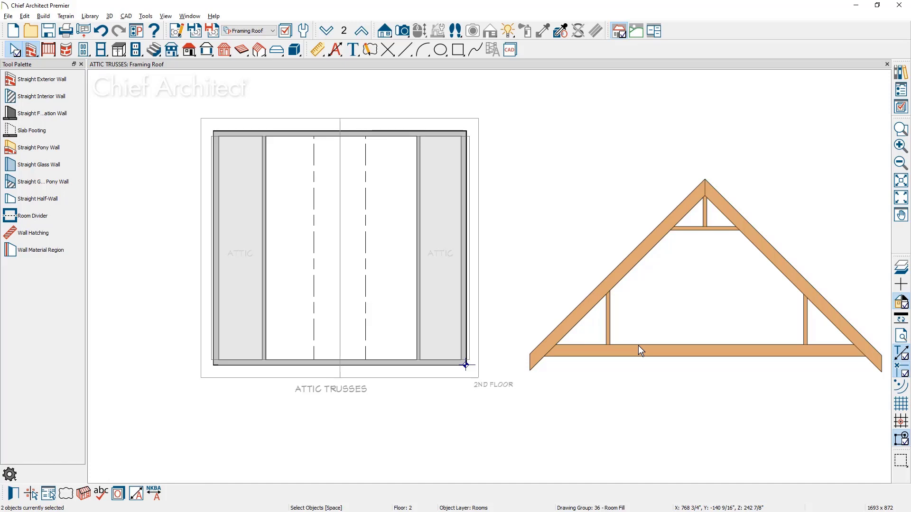
{"action": "double_click", "coordinate": [225, 49]}
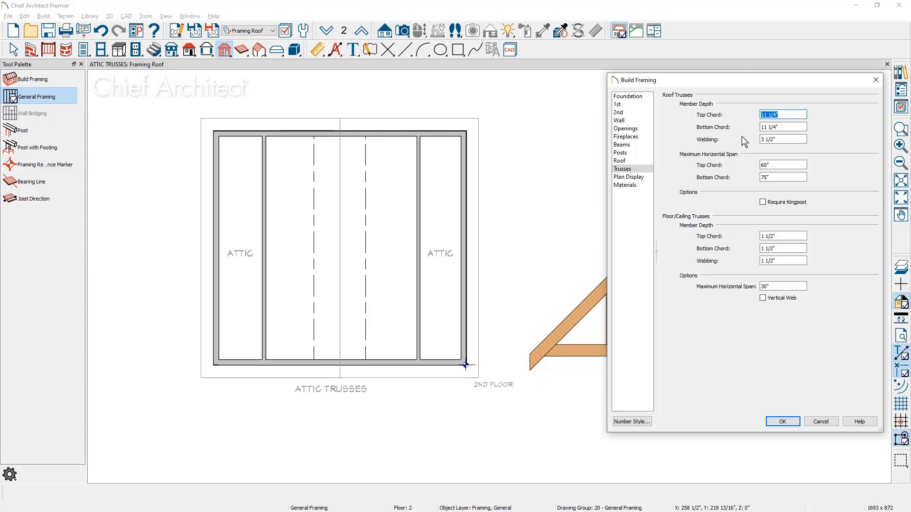
{"action": "left_click", "coordinate": [788, 421]}
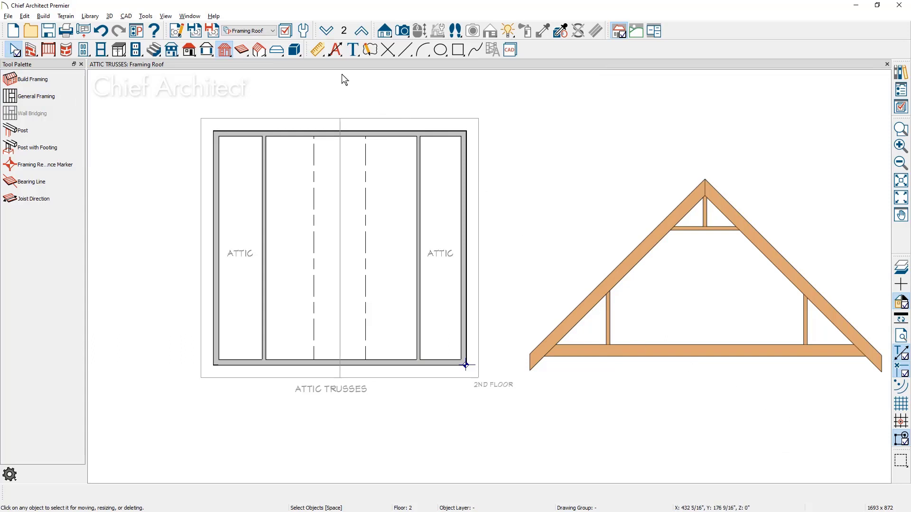
- Draw a roof truss across the middle of the plan
{"action": "left_click", "coordinate": [263, 51]}
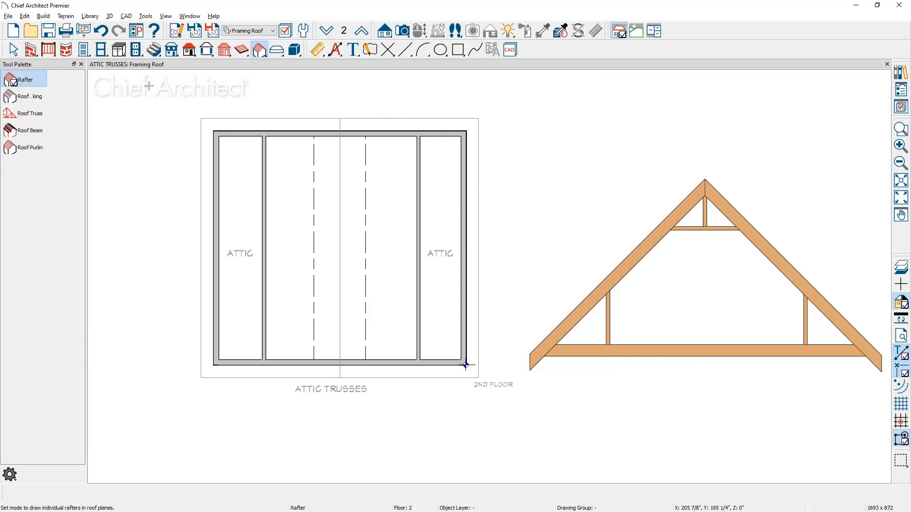
{"action": "left_click", "coordinate": [31, 113]}
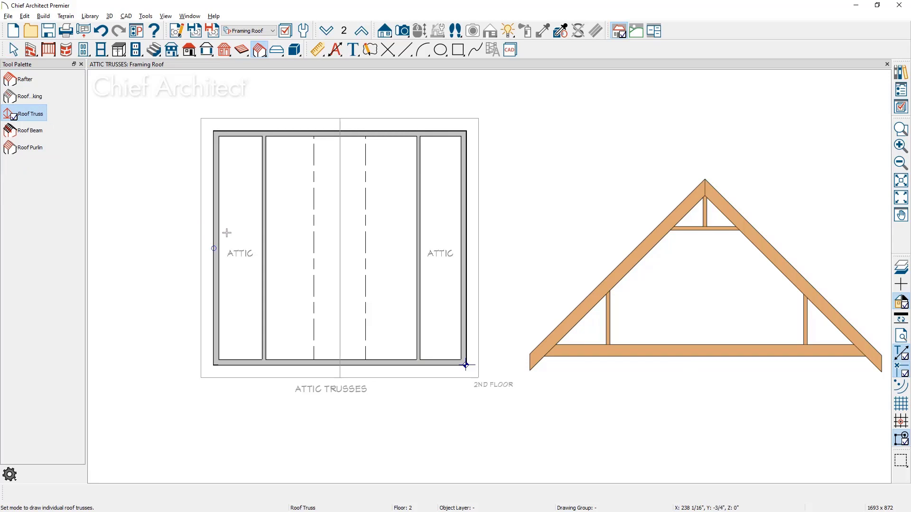
{"action": "left_click_drag", "start_coordinate": [208, 234], "coordinate": [475, 226]}
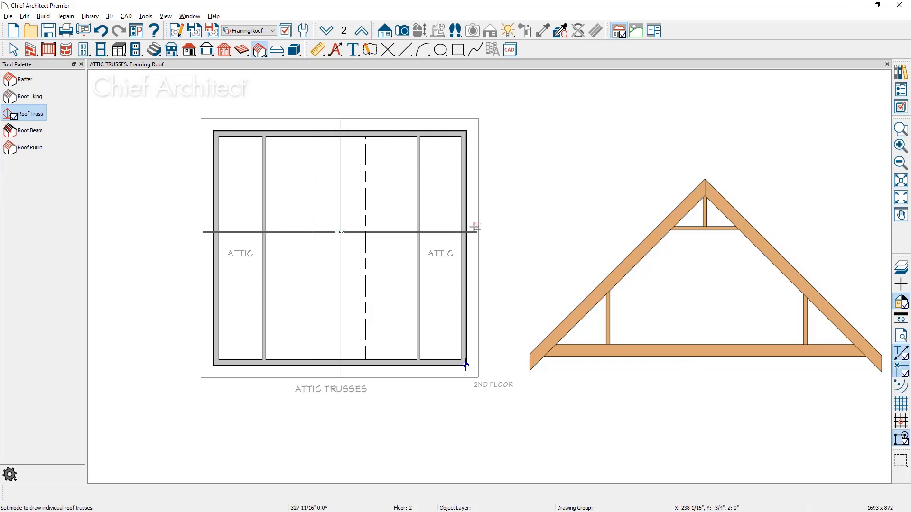
{"action": "key", "text": "space"}
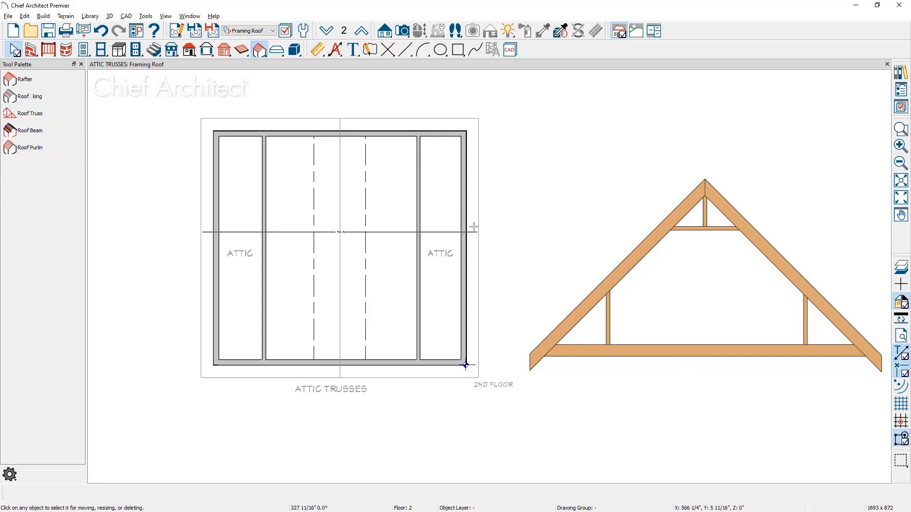
- Turn on the Attic Truss option in the new truss's settings
{"action": "double_click", "coordinate": [403, 232]}
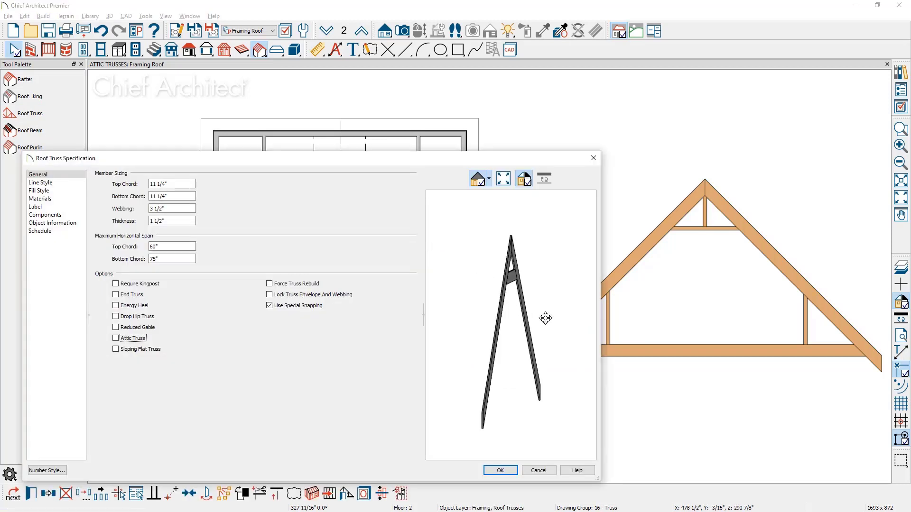
{"action": "left_click_drag", "start_coordinate": [545, 315], "coordinate": [510, 328]}
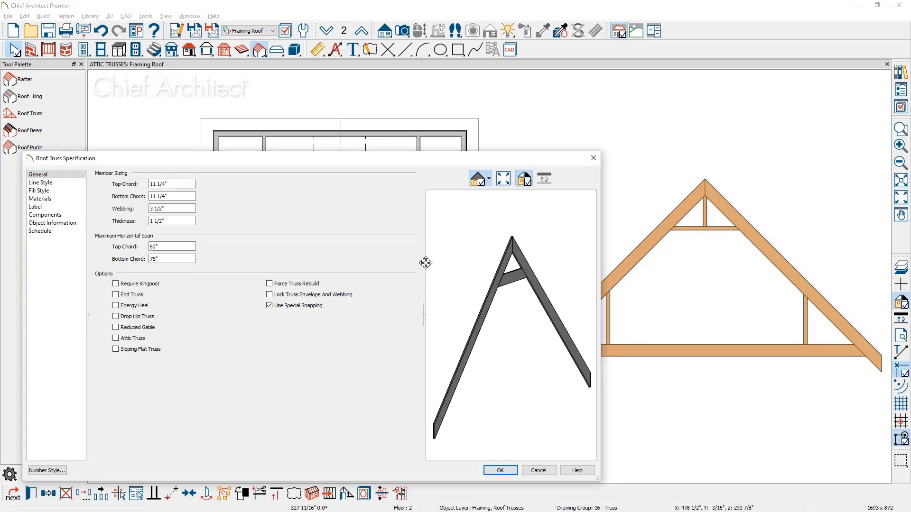
{"action": "left_click", "coordinate": [133, 338]}
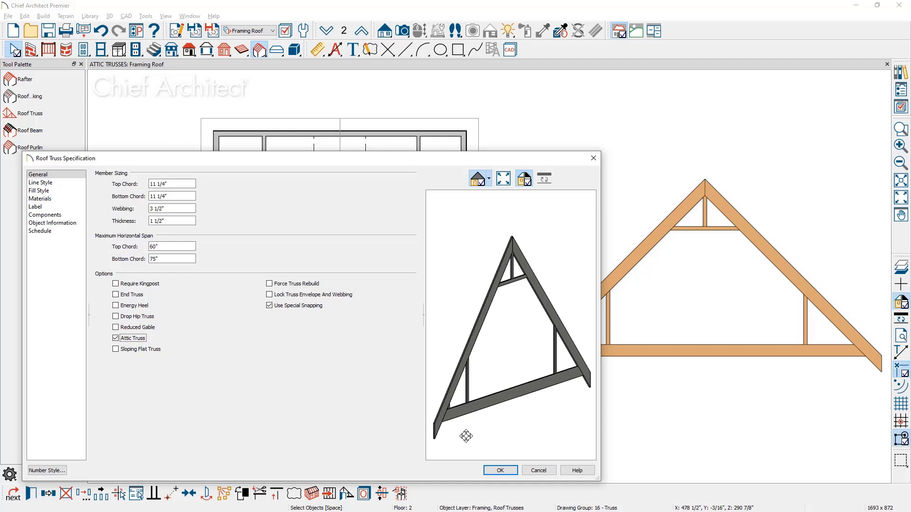
{"action": "left_click", "coordinate": [494, 471]}
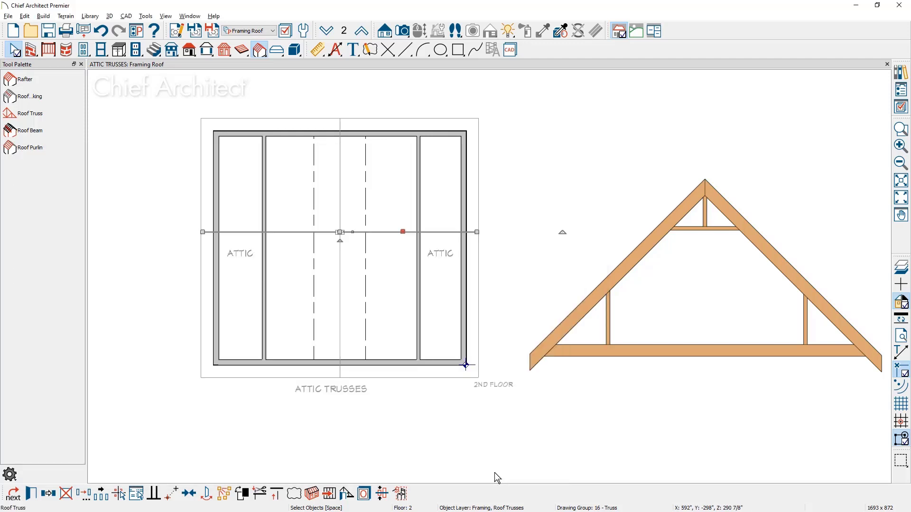
- Cut a back-clipped cross section through the truss and zoom in on its left web
{"action": "left_click", "coordinate": [385, 30]}
{"action": "left_click", "coordinate": [46, 97]}
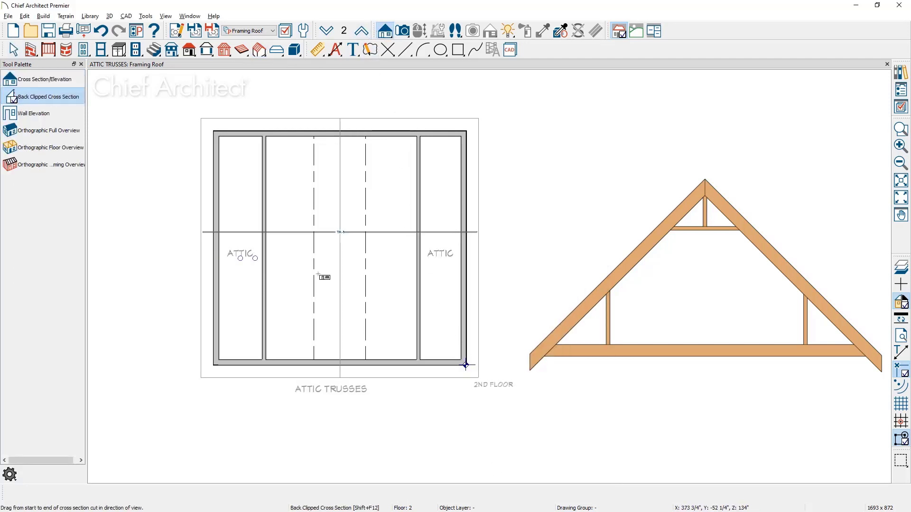
{"action": "left_click_drag", "start_coordinate": [318, 274], "coordinate": [316, 210]}
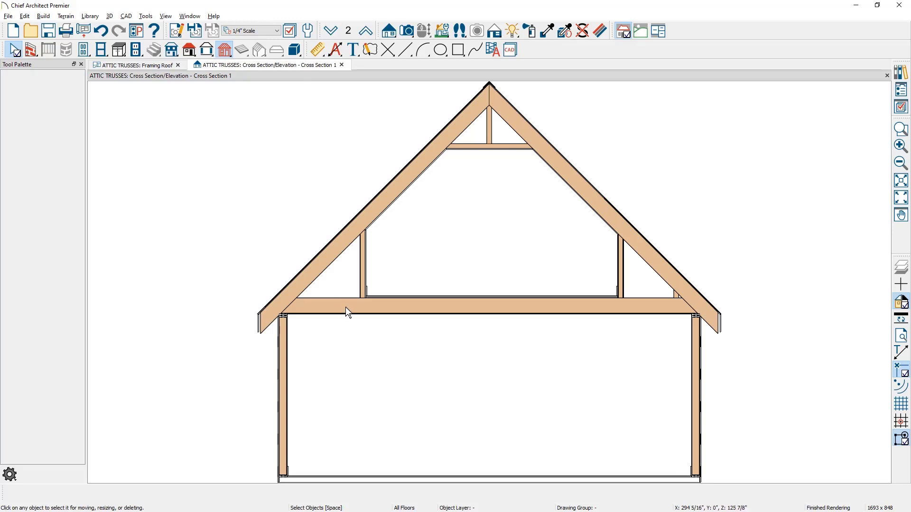
{"action": "left_click", "coordinate": [901, 128]}
{"action": "left_click_drag", "start_coordinate": [325, 212], "coordinate": [423, 338]}
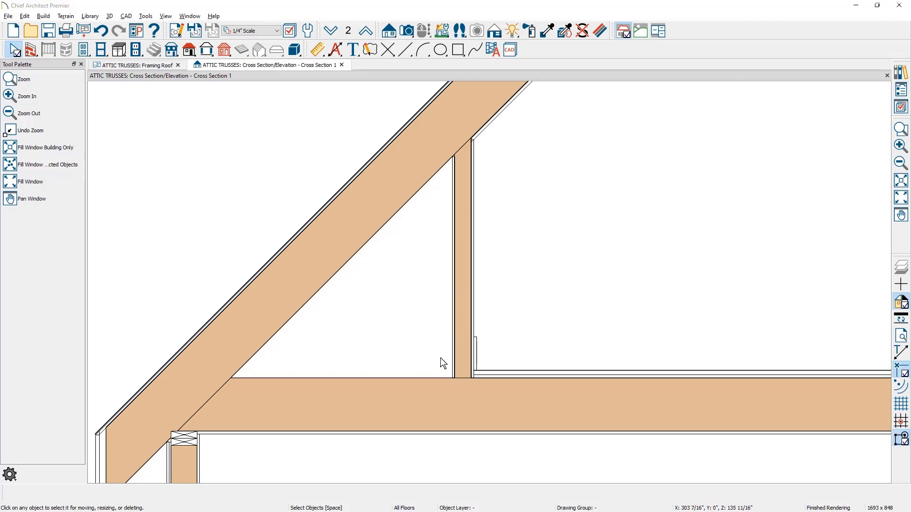
- Multiple-copy the attic truss at intervals down to the bottom wall
{"action": "left_click", "coordinate": [157, 67]}
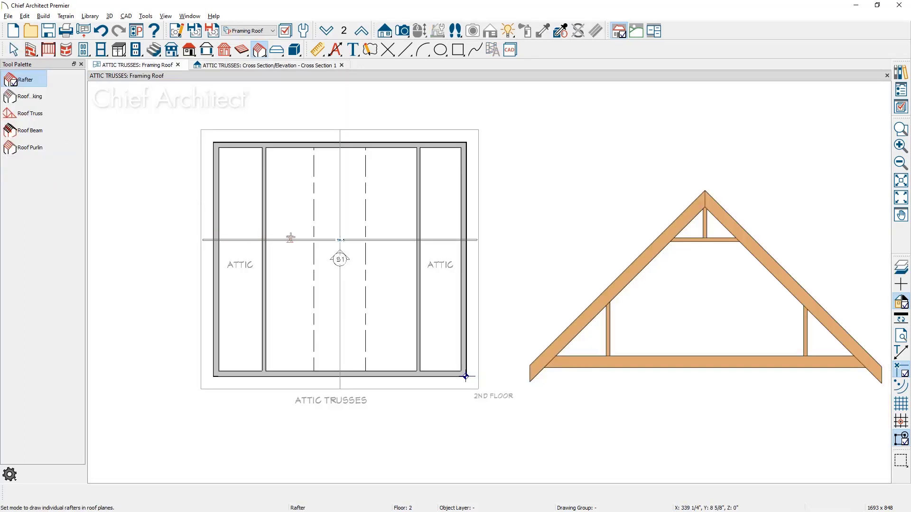
{"action": "left_click", "coordinate": [290, 239]}
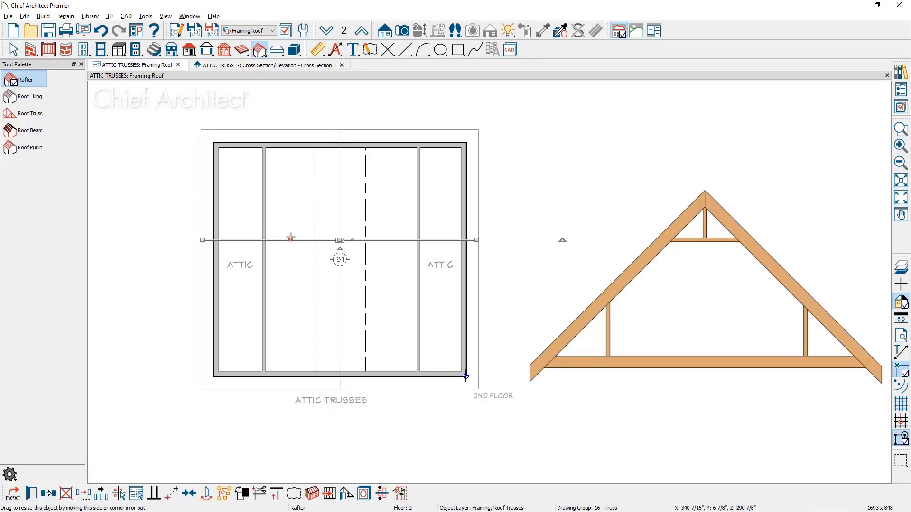
{"action": "left_click", "coordinate": [101, 493]}
{"action": "left_click_drag", "start_coordinate": [341, 240], "coordinate": [340, 366]}
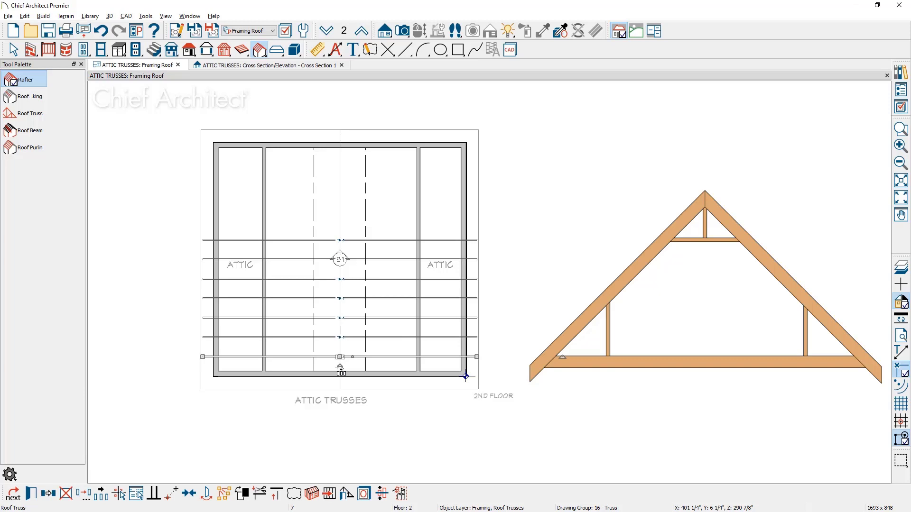
{"action": "key", "text": "space"}
- Add more attic truss copies from the topmost truss up to the top wall
{"action": "left_click", "coordinate": [346, 247]}
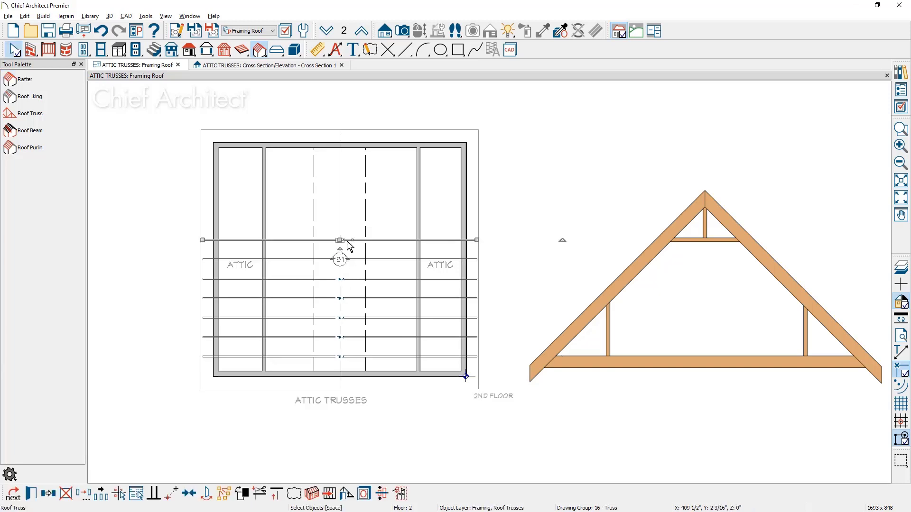
{"action": "left_click", "coordinate": [110, 480]}
{"action": "left_click", "coordinate": [340, 240]}
{"action": "left_click_drag", "start_coordinate": [340, 240], "coordinate": [337, 166]}
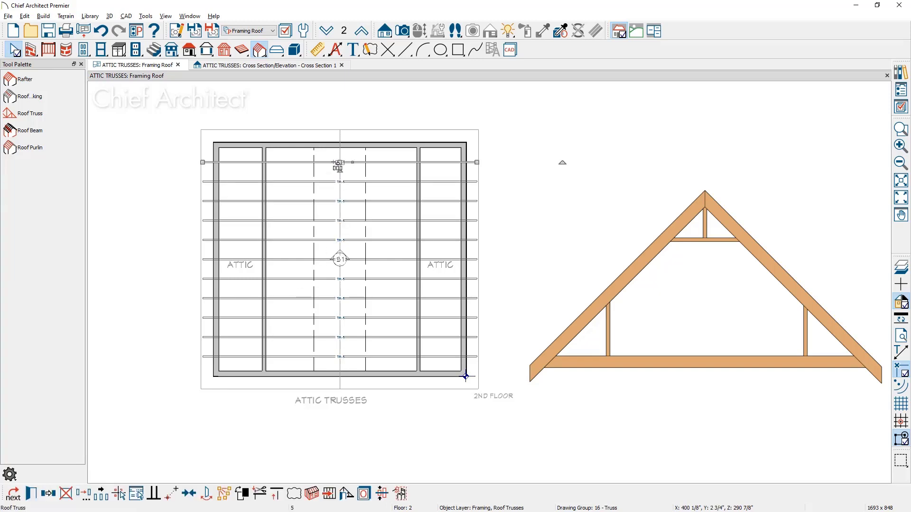
{"action": "left_click", "coordinate": [402, 31]}
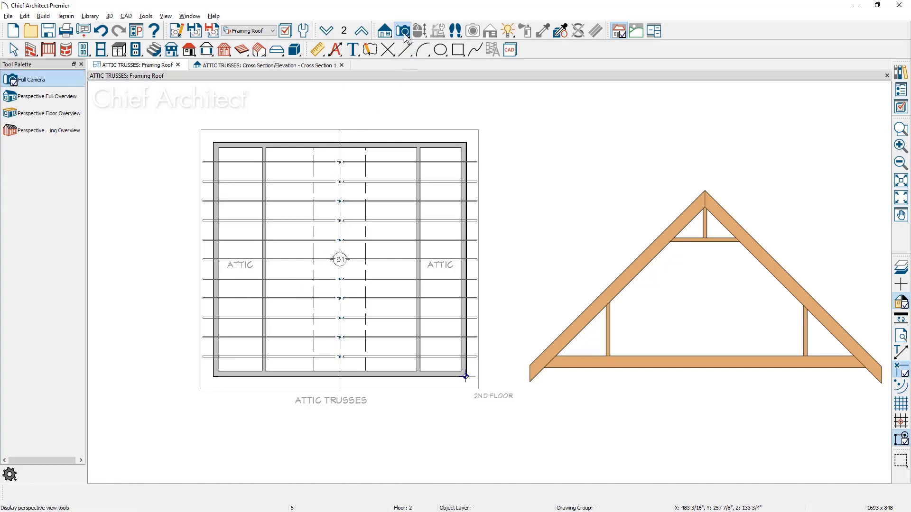
- Open the Perspective Framing Overview and orbit around the wall studs and attic trusses
{"action": "left_click", "coordinate": [67, 136]}
{"action": "left_click_drag", "start_coordinate": [222, 254], "coordinate": [445, 282]}
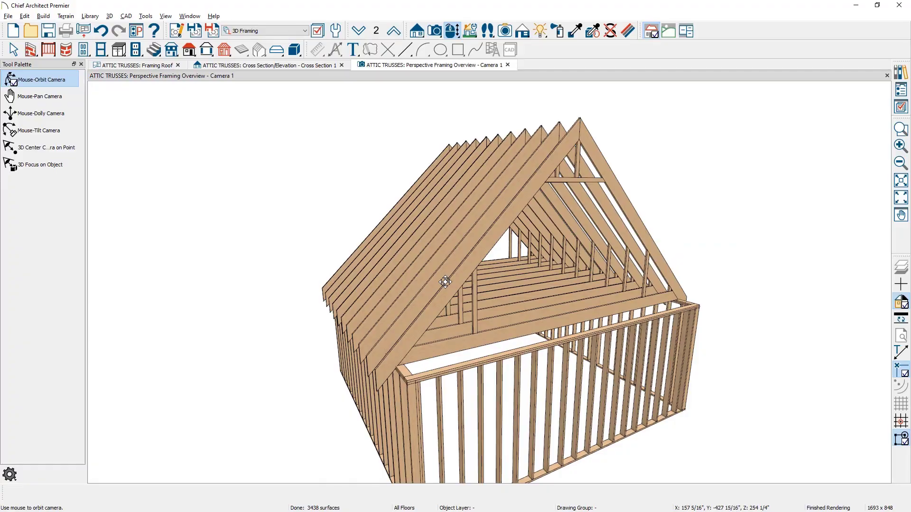